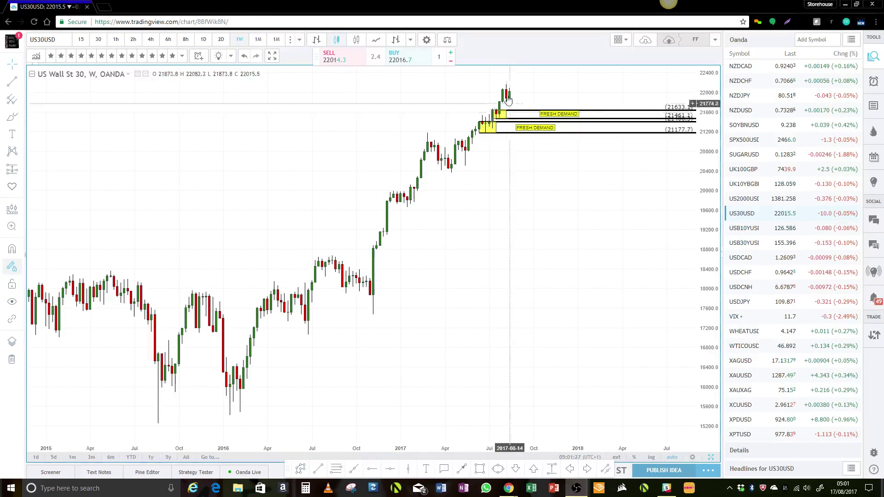
# Draw a cyan zone over the April 2017 US30 lows, about 20358–20546
pyautogui.click(503, 133)
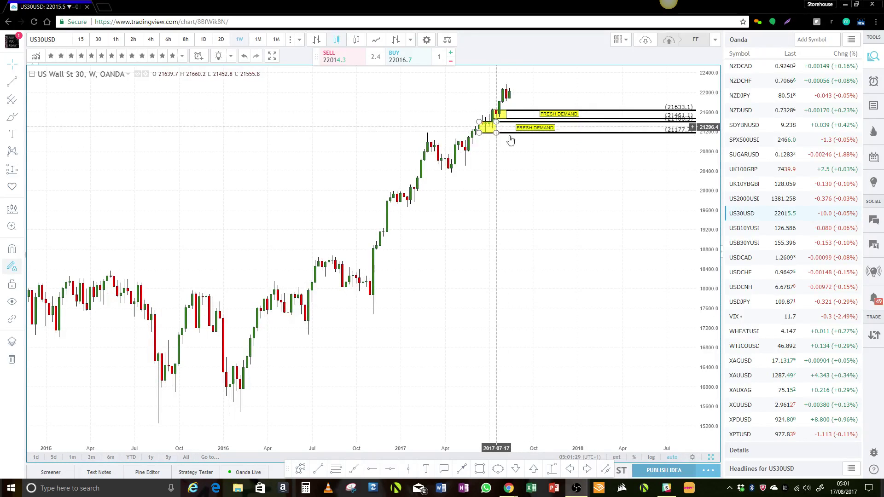
pyautogui.scroll(2, 529, 230)
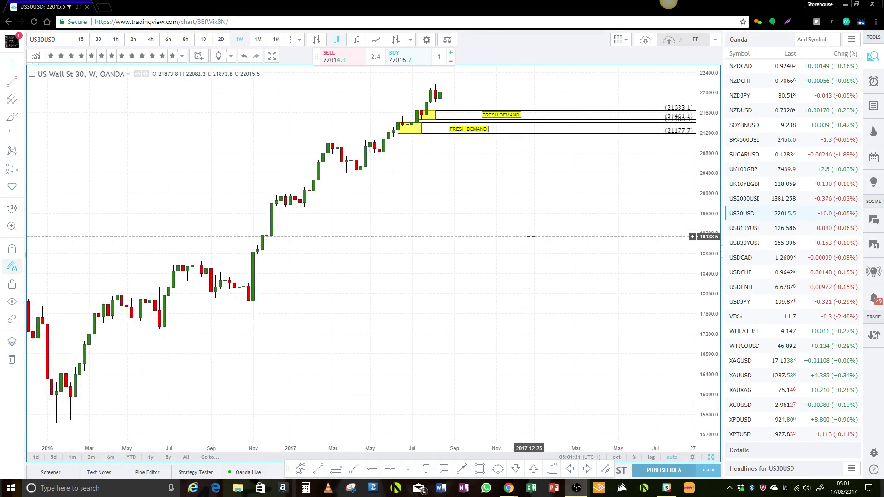
pyautogui.scroll(-2, 527, 238)
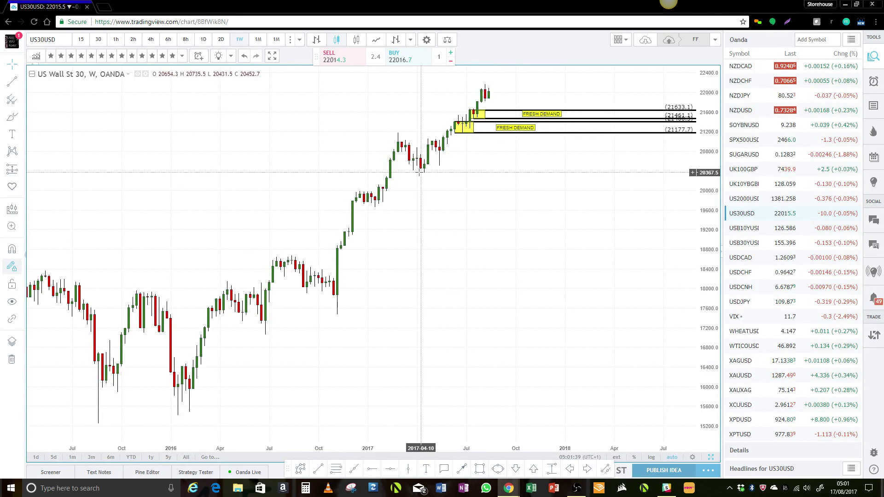
pyautogui.click(478, 470)
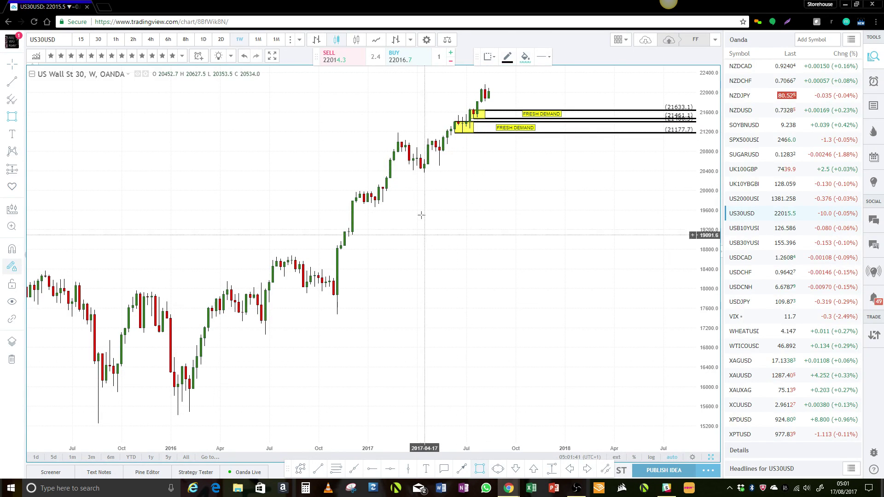
pyautogui.moveTo(420, 172); pyautogui.dragTo(507, 163)
pyautogui.click(507, 164)
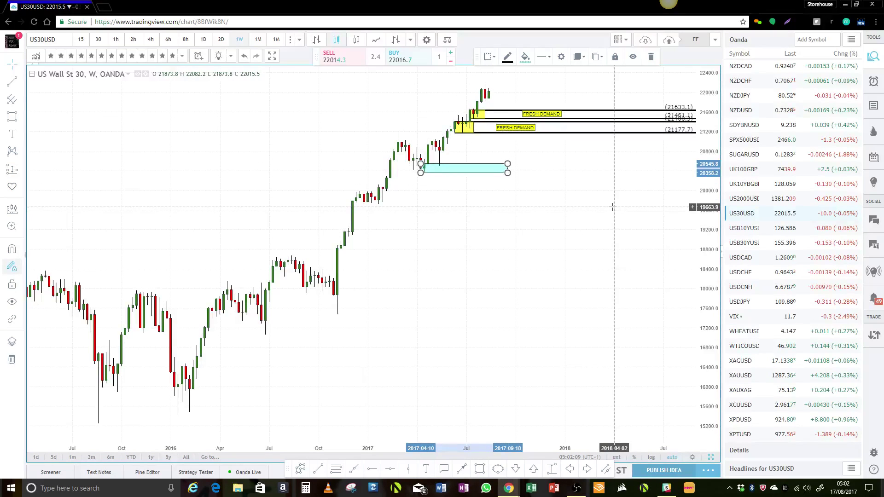
# Switch to the weekly DXY chart from the watchlist
pyautogui.scroll(9, 794, 265)
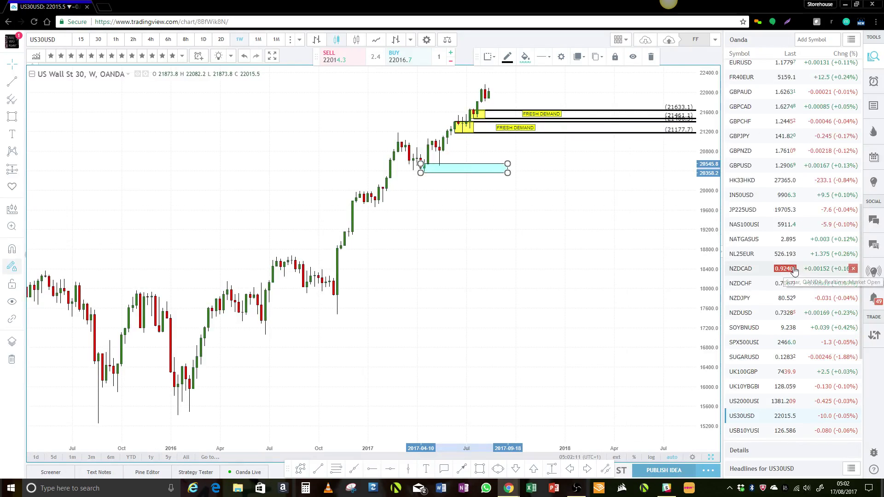
pyautogui.scroll(4, 798, 266)
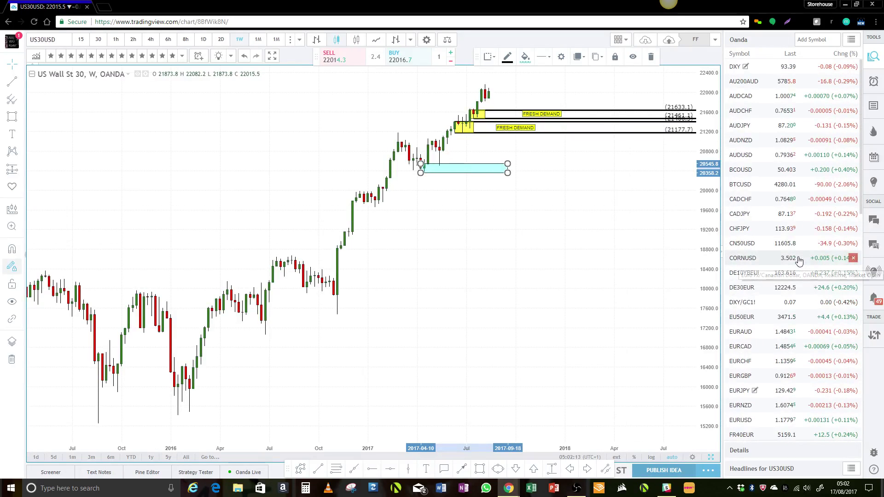
pyautogui.click(736, 67)
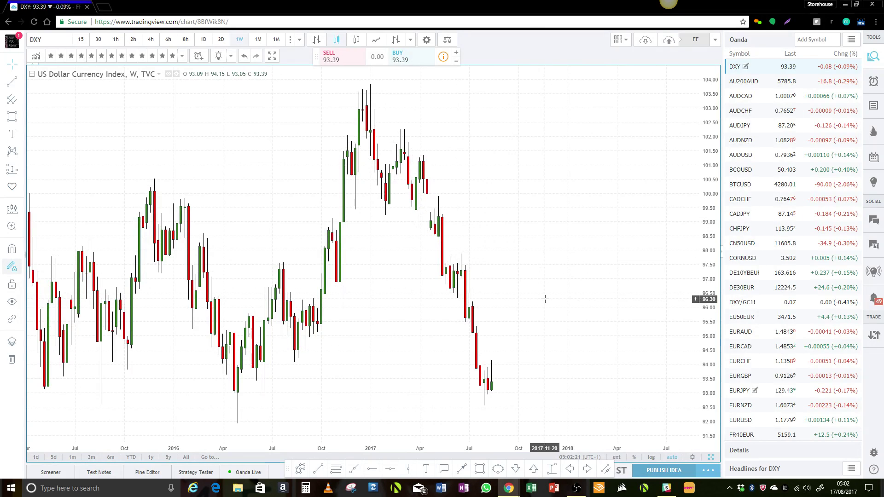
# Draw a wide DXY zone at 92–94 plus stacked zones near 95.6–96.5 and 97–98
pyautogui.scroll(-5, 539, 300)
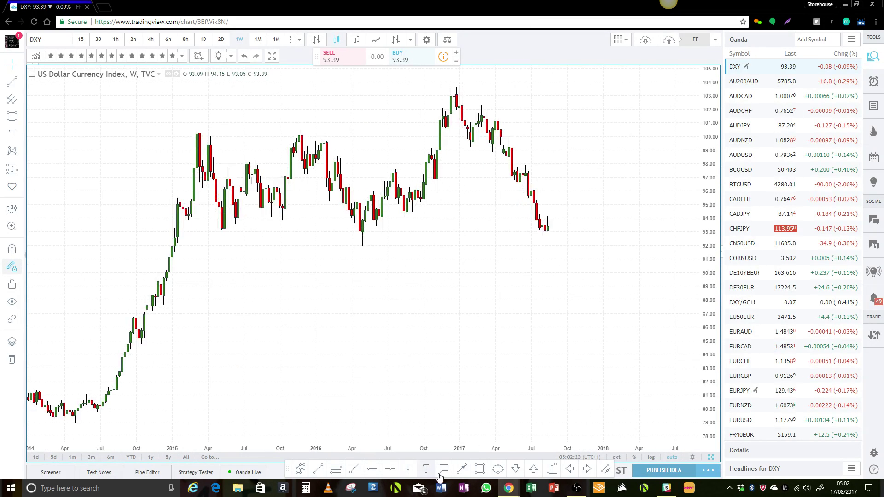
pyautogui.click(476, 469)
pyautogui.moveTo(193, 245)
pyautogui.mouseDown()
pyautogui.moveTo(503, 217)
pyautogui.moveTo(605, 219)
pyautogui.mouseUp()
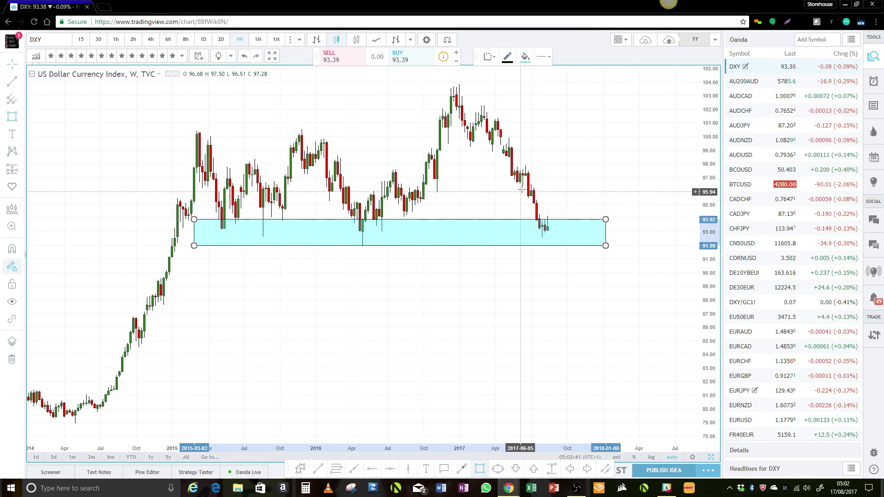
pyautogui.moveTo(520, 176)
pyautogui.mouseDown()
pyautogui.moveTo(553, 164)
pyautogui.moveTo(638, 165)
pyautogui.mouseUp()
pyautogui.moveTo(529, 197); pyautogui.dragTo(647, 186)
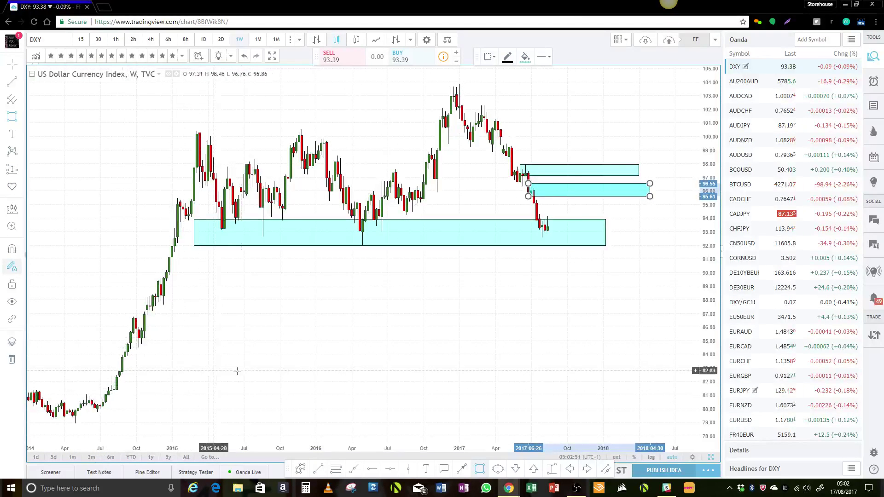
pyautogui.click(542, 277)
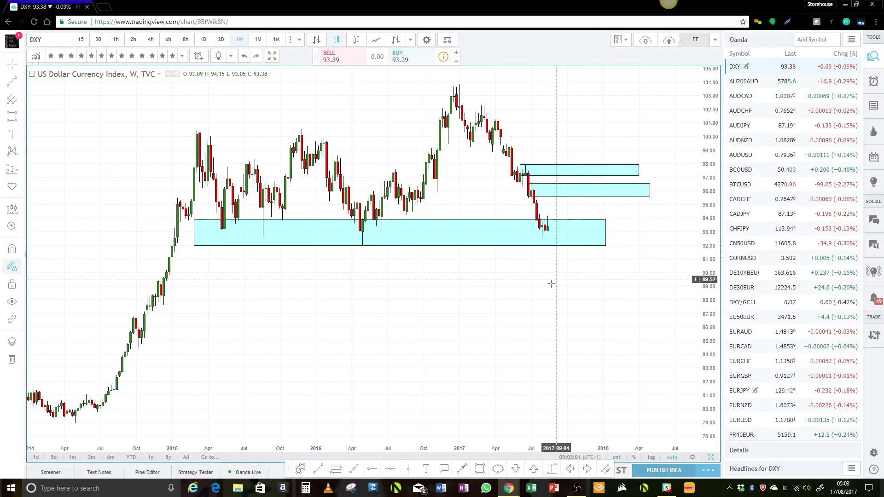
# On EURUSD, draw zones near 1.131–1.143 and 1.110–1.121, then switch to AUDUSD
pyautogui.click(741, 419)
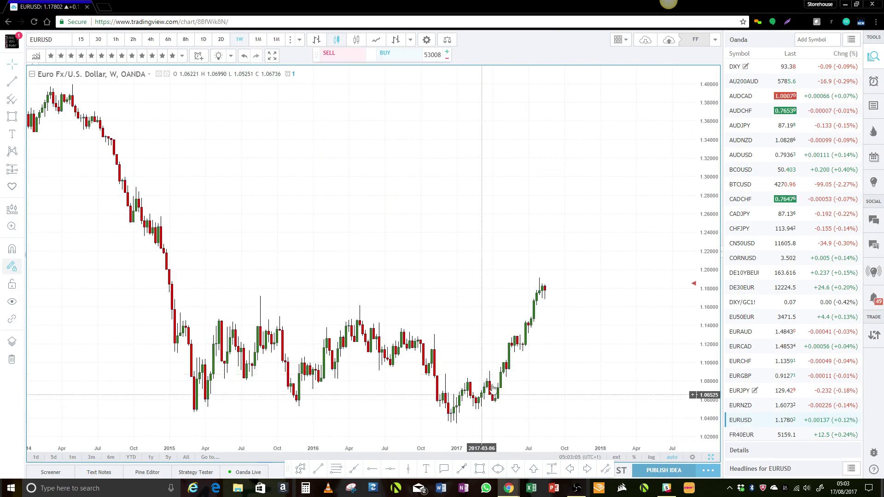
pyautogui.click(12, 117)
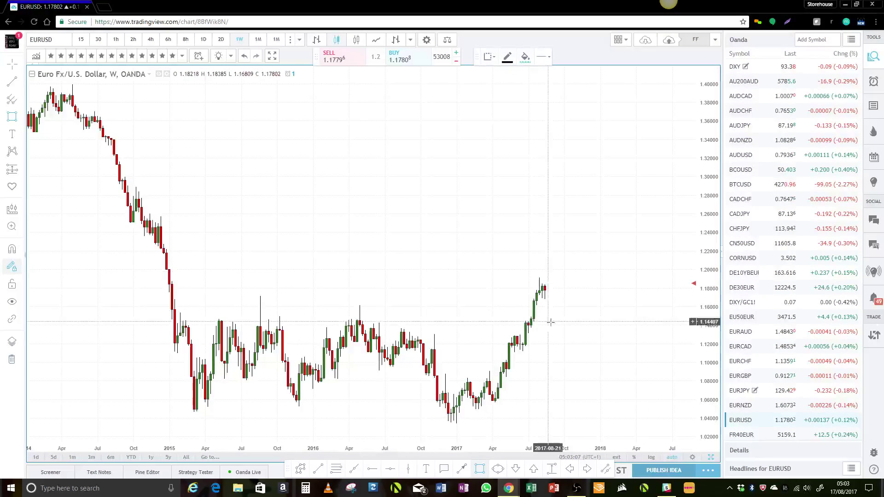
pyautogui.click(527, 334)
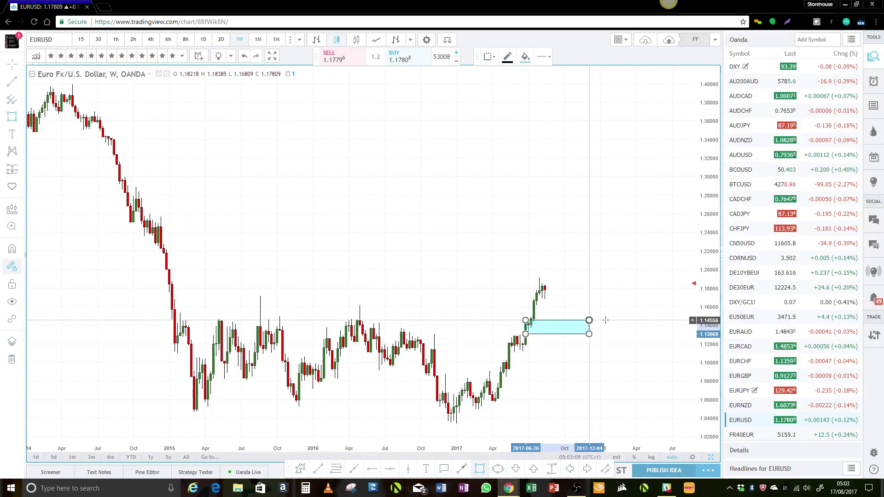
pyautogui.click(655, 323)
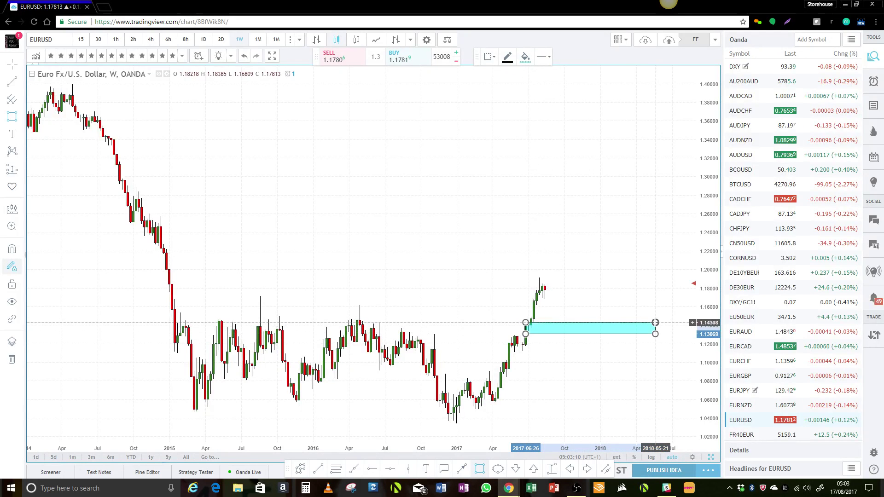
pyautogui.click(512, 353)
pyautogui.click(666, 343)
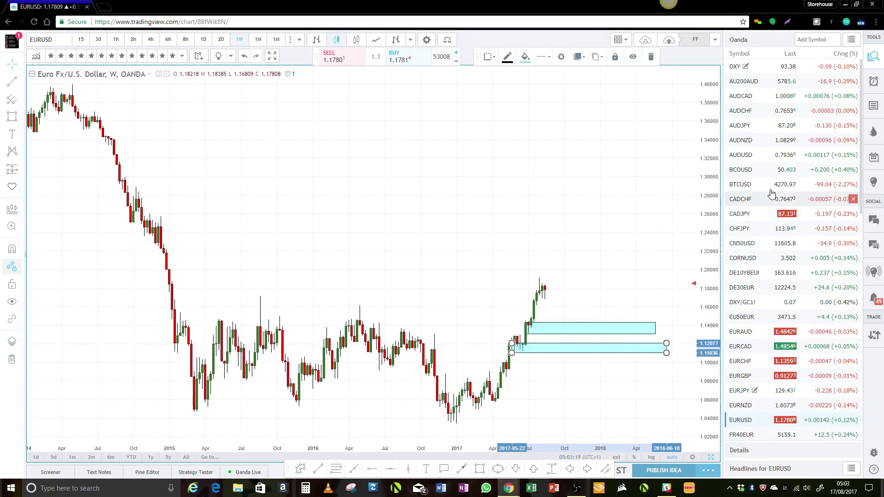
pyautogui.click(737, 156)
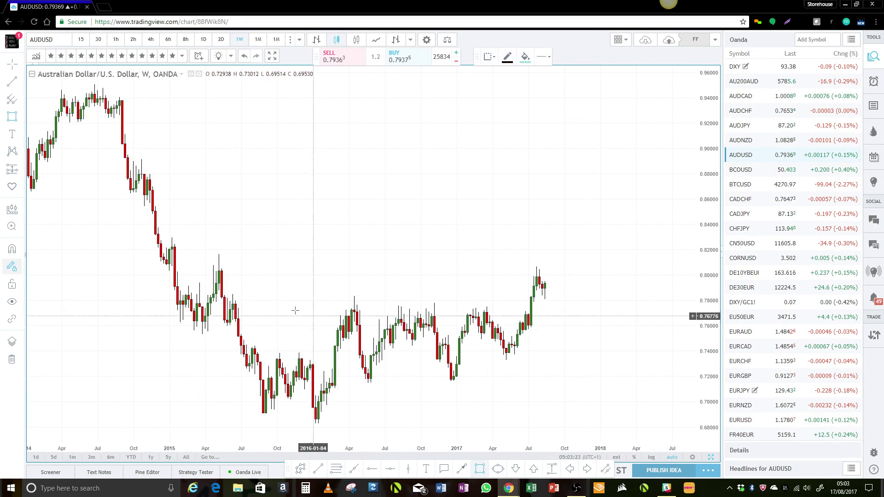
# Draw AUDUSD zones at 0.752–0.768, 0.773–0.784 and 0.82–0.83, deleting an extra 0.79–0.81 box
pyautogui.moveTo(230, 294); pyautogui.dragTo(578, 313)
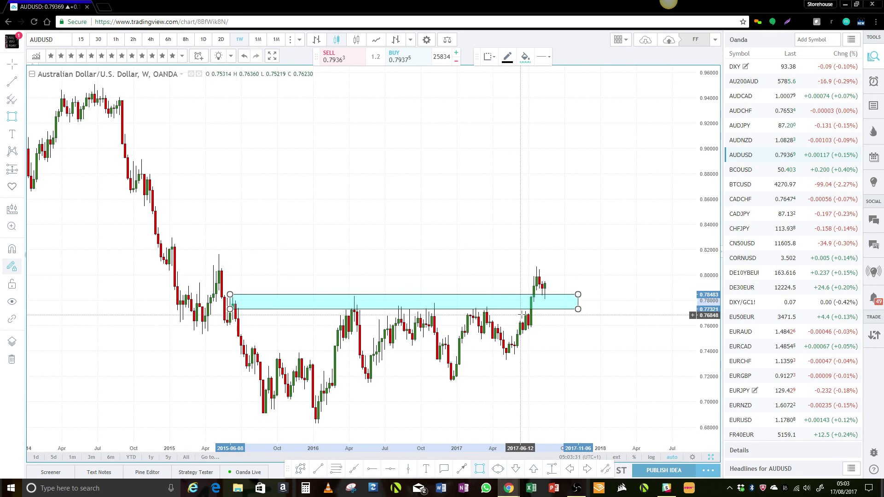
pyautogui.moveTo(520, 315); pyautogui.dragTo(630, 337)
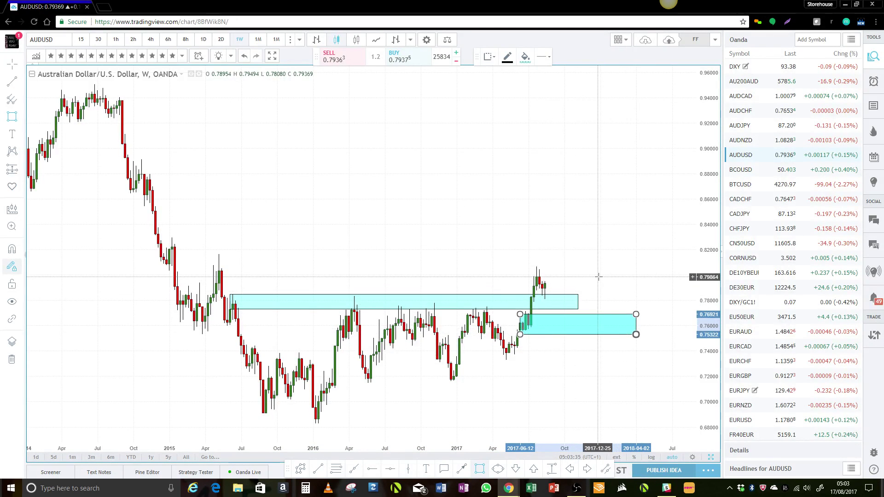
pyautogui.click(12, 117)
pyautogui.moveTo(170, 236)
pyautogui.mouseDown()
pyautogui.moveTo(464, 256)
pyautogui.moveTo(569, 251)
pyautogui.mouseUp()
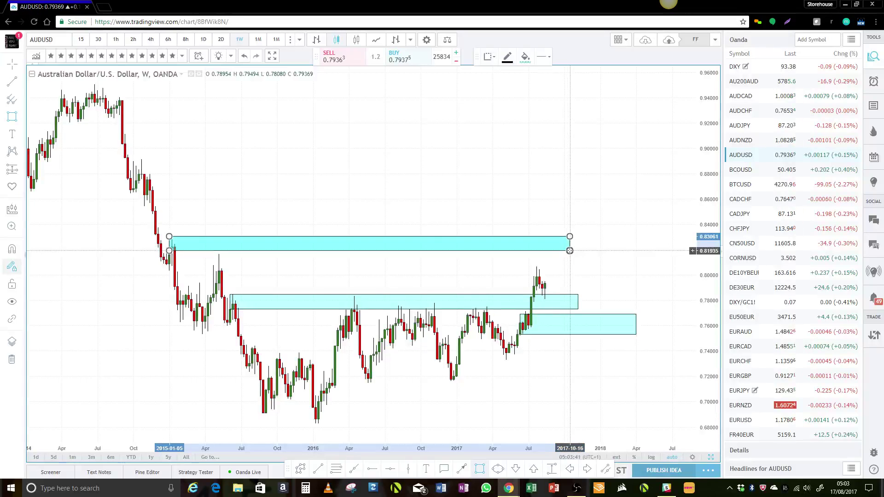
pyautogui.moveTo(216, 285)
pyautogui.mouseDown()
pyautogui.moveTo(240, 268)
pyautogui.moveTo(583, 257)
pyautogui.mouseUp()
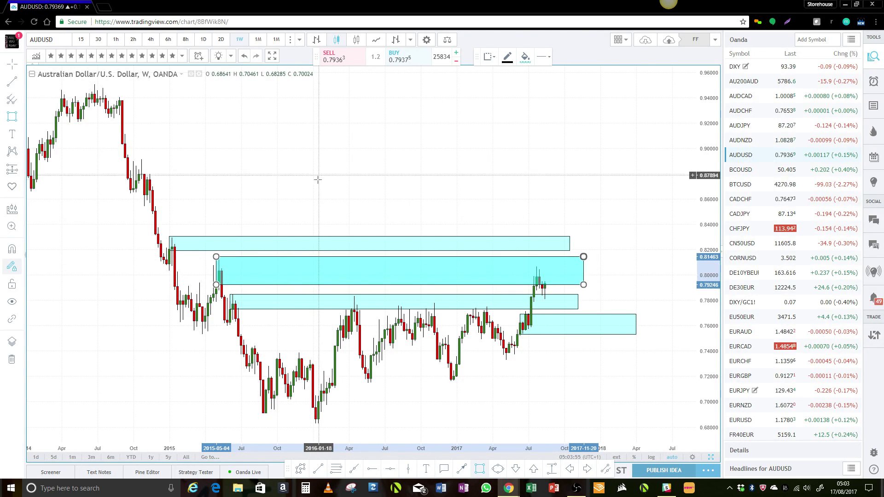
pyautogui.press('Delete')
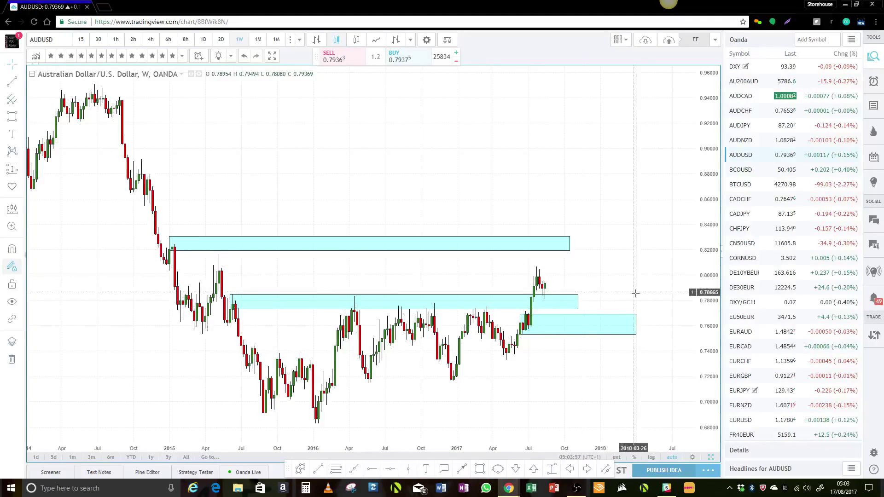
# On EURGBP, draw a zone near 0.868–0.875, extend it, and add one at 0.889–0.897
pyautogui.click(741, 376)
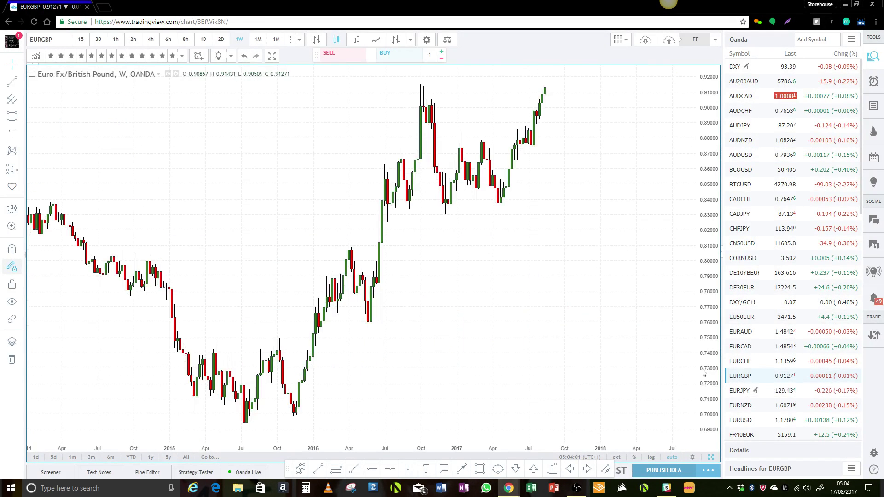
pyautogui.click(13, 117)
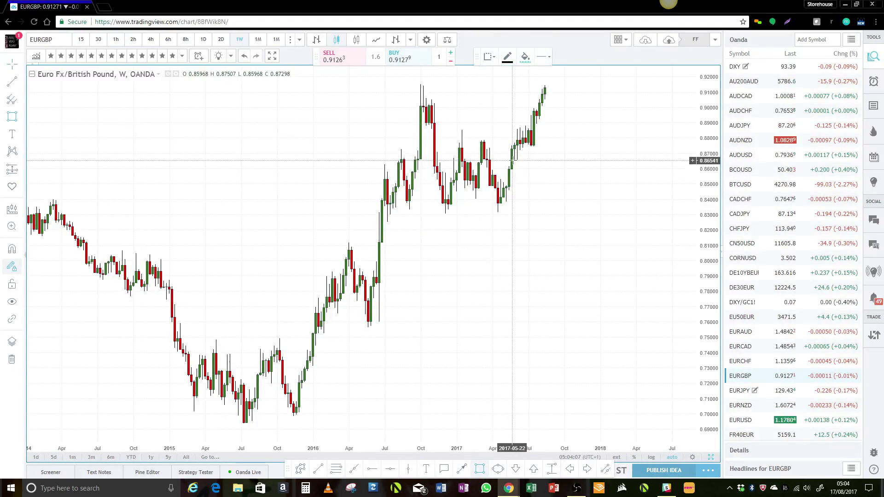
pyautogui.moveTo(514, 159); pyautogui.dragTo(569, 144)
pyautogui.moveTo(625, 144); pyautogui.dragTo(638, 147)
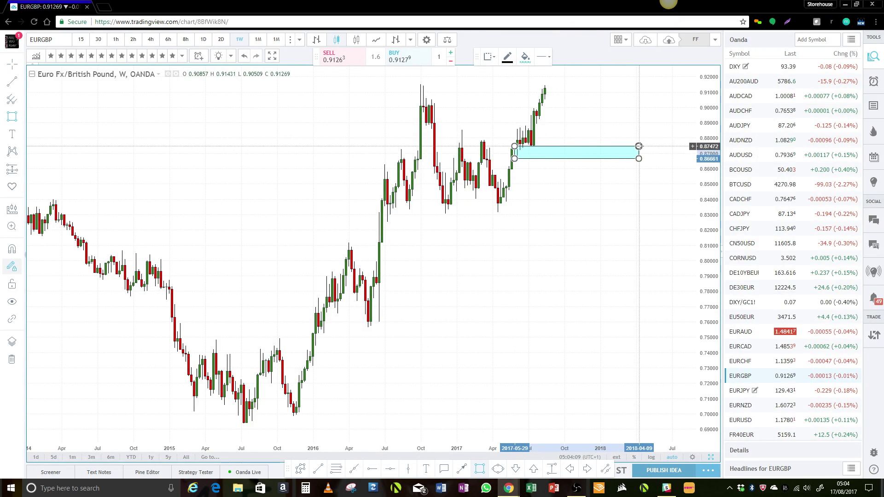
pyautogui.moveTo(534, 124); pyautogui.dragTo(655, 112)
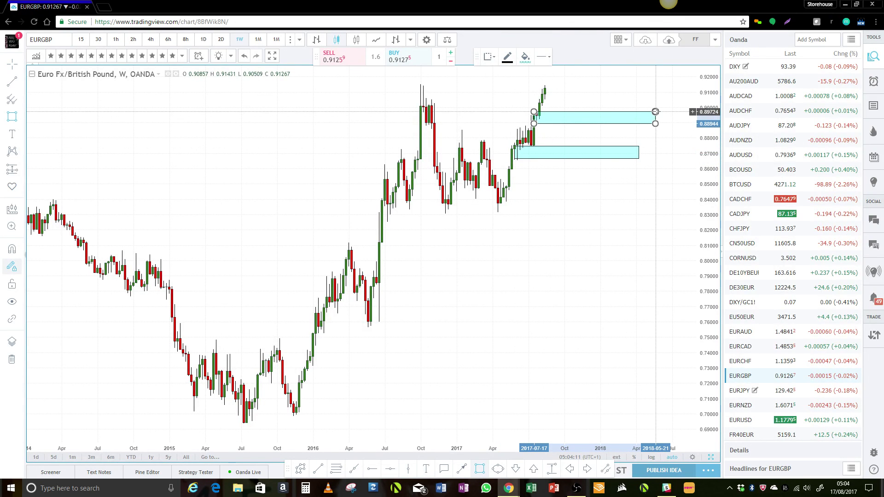
pyautogui.scroll(-10, 520, 270)
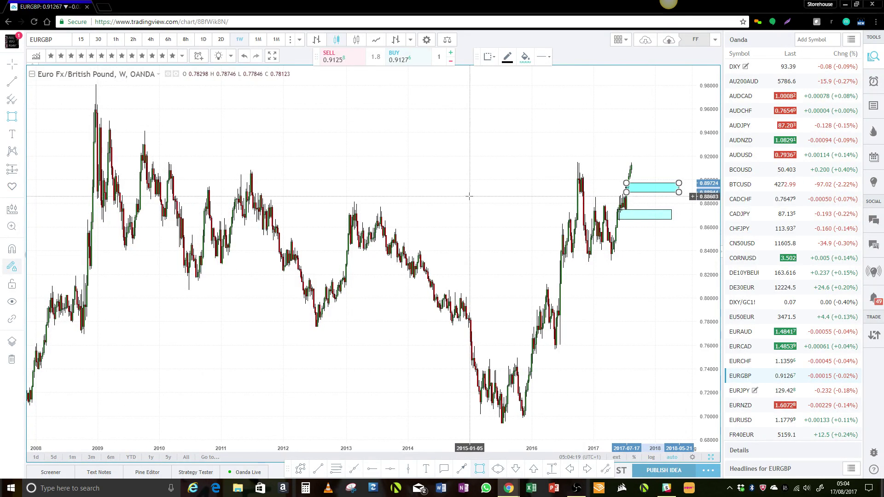
pyautogui.scroll(4, 465, 202)
pyautogui.scroll(2, 471, 212)
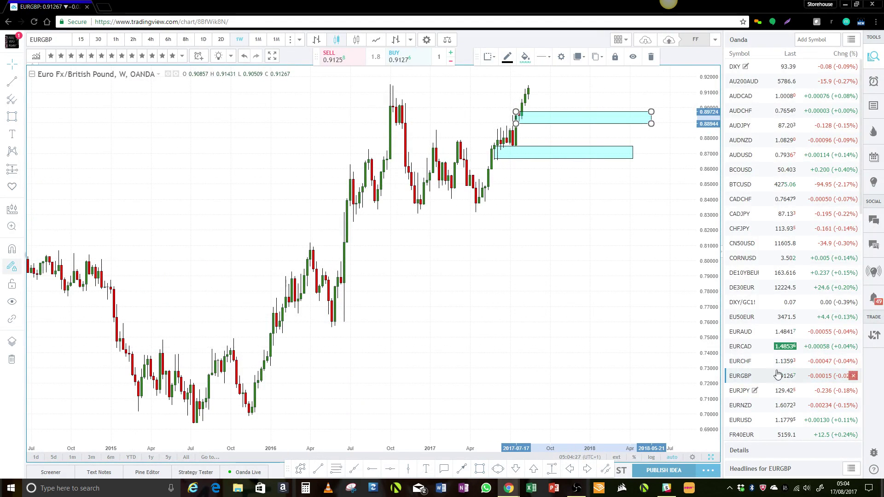
pyautogui.scroll(-3, 773, 368)
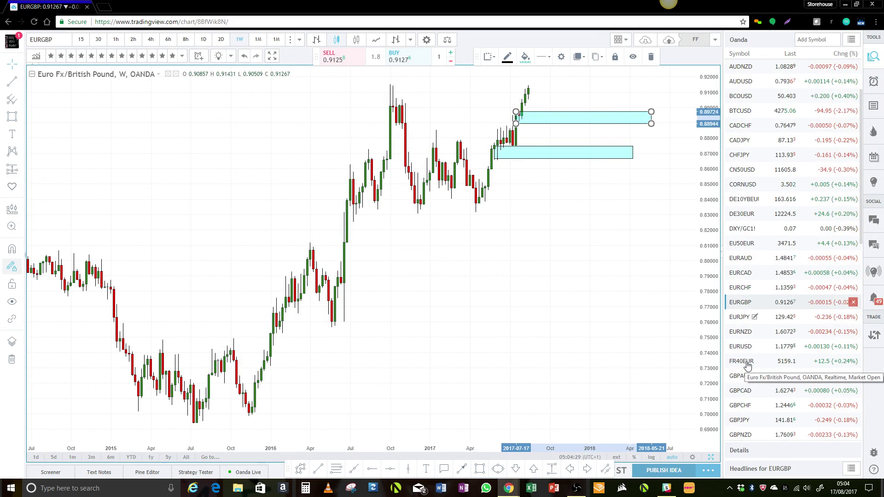
# Open GBPJPY and draw cyan zones at 144.8–148.5 and 134.1–137.2
pyautogui.click(744, 422)
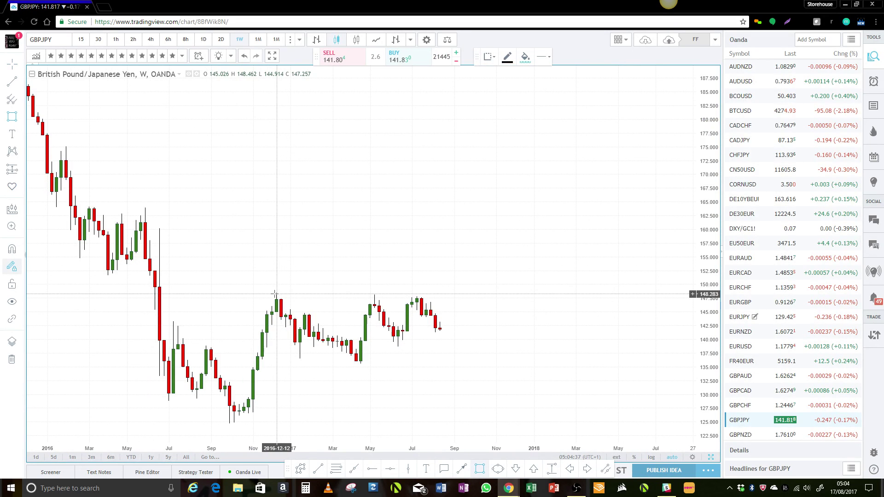
pyautogui.moveTo(272, 292); pyautogui.dragTo(534, 313)
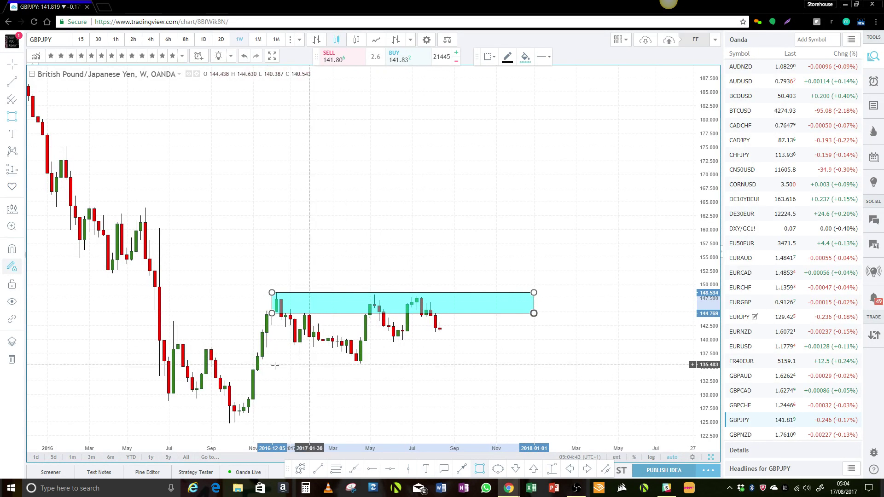
pyautogui.moveTo(257, 355); pyautogui.dragTo(507, 364)
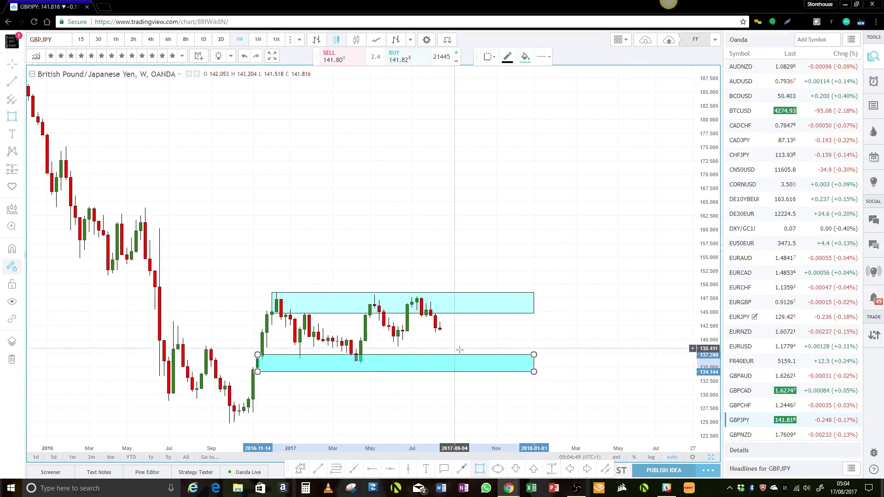
pyautogui.scroll(-5, 762, 354)
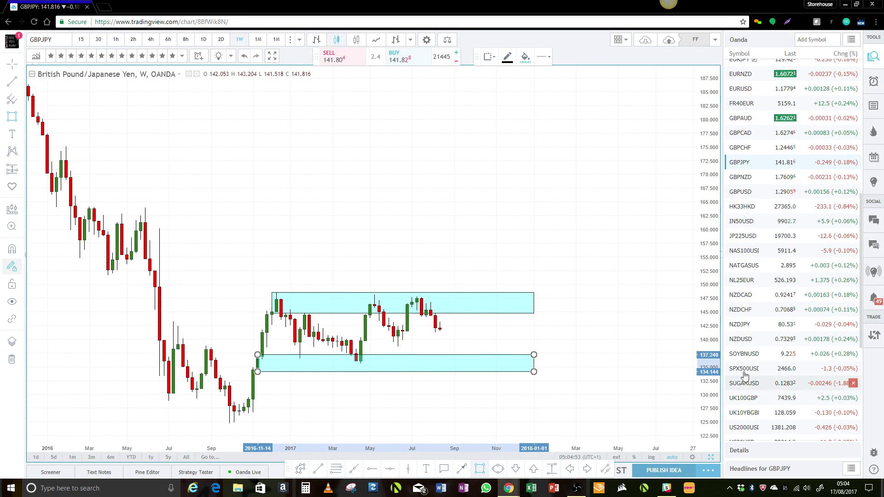
pyautogui.scroll(-2, 752, 368)
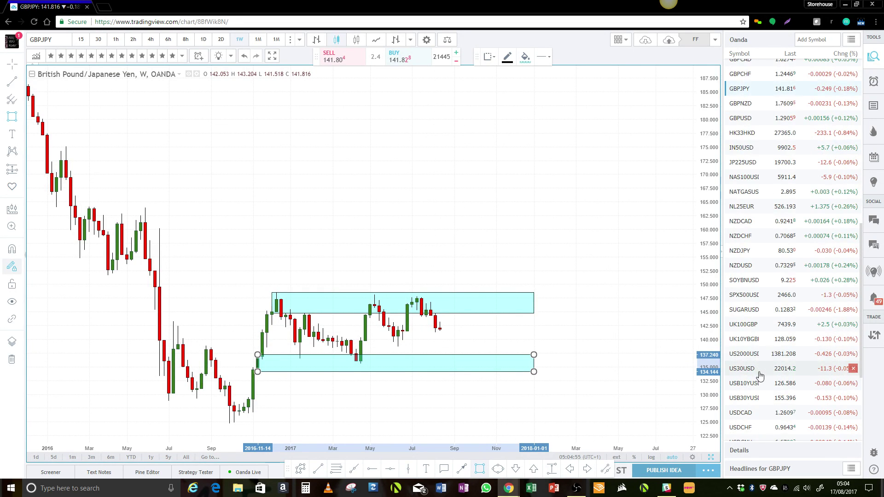
pyautogui.scroll(-1, 760, 376)
# Open USDCAD and delete the yellow momentum note, blue trend line and leftover drawing
pyautogui.click(747, 395)
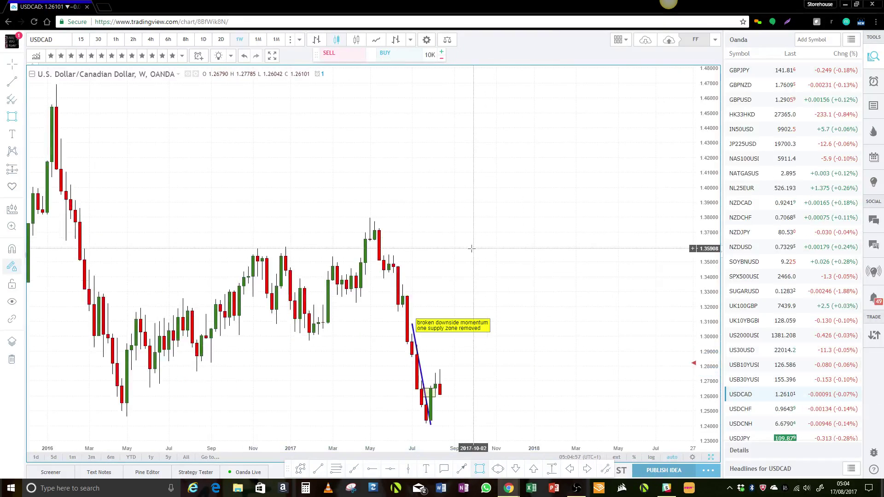
pyautogui.click(458, 334)
pyautogui.press('Delete')
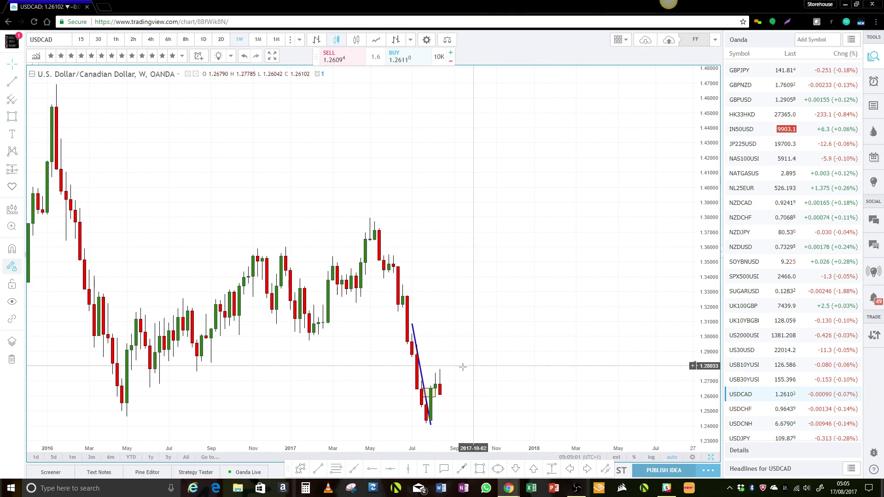
pyautogui.click(419, 367)
pyautogui.press('Delete')
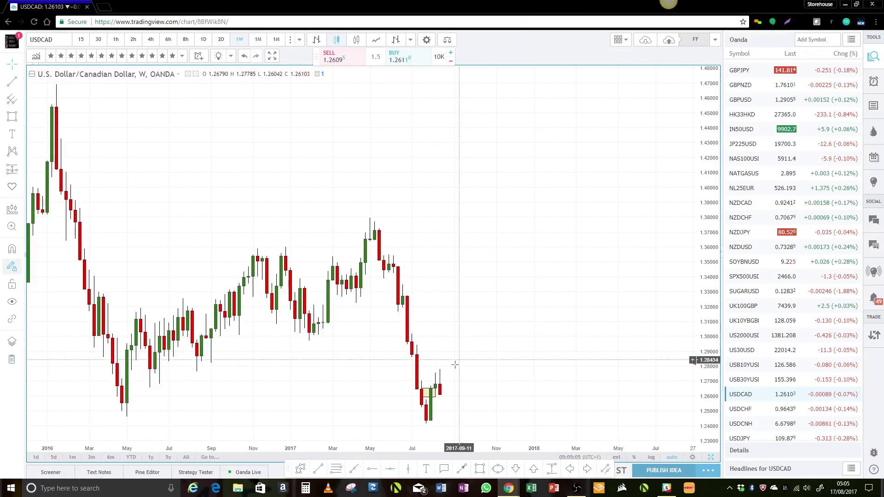
pyautogui.click(434, 393)
pyautogui.press('Delete')
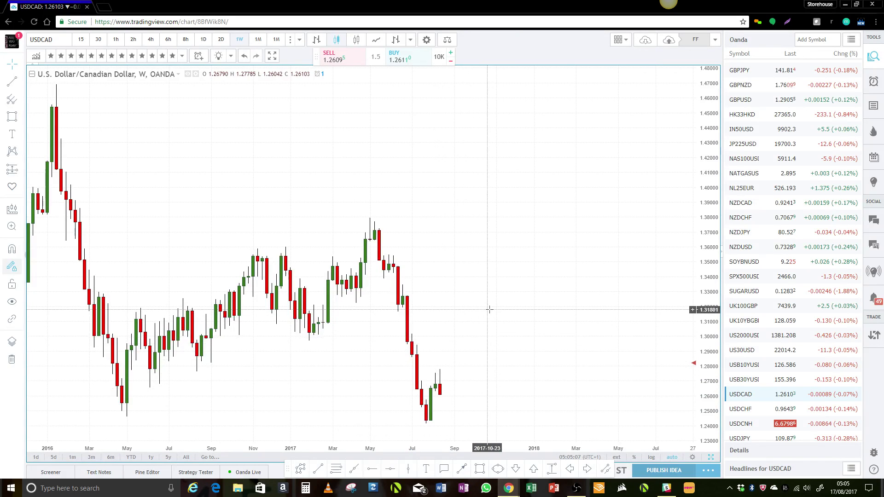
# Draw USDCAD zones at 1.215–1.23, 1.29–1.30 and 1.321–1.334, then switch to USDJPY
pyautogui.scroll(3, 418, 245)
pyautogui.moveTo(351, 247); pyautogui.dragTo(547, 252)
pyautogui.scroll(-6, 547, 253)
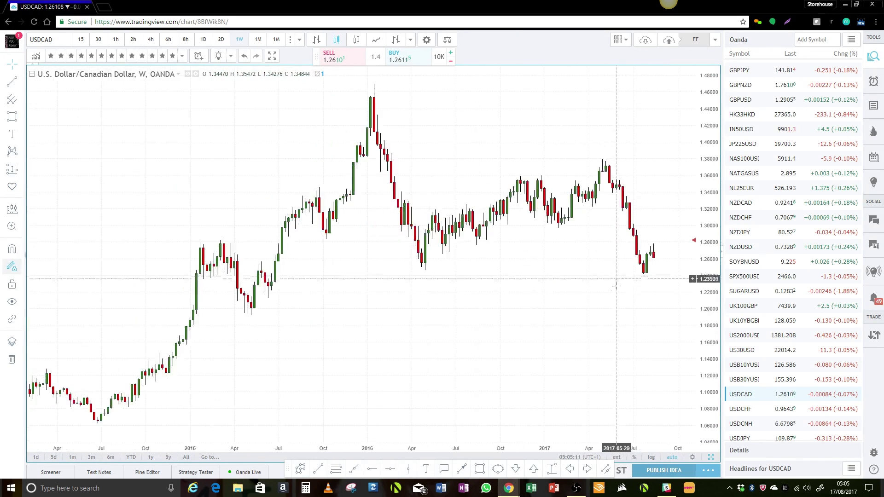
pyautogui.moveTo(585, 295); pyautogui.dragTo(521, 293)
pyautogui.click(11, 117)
pyautogui.moveTo(201, 297); pyautogui.dragTo(627, 282)
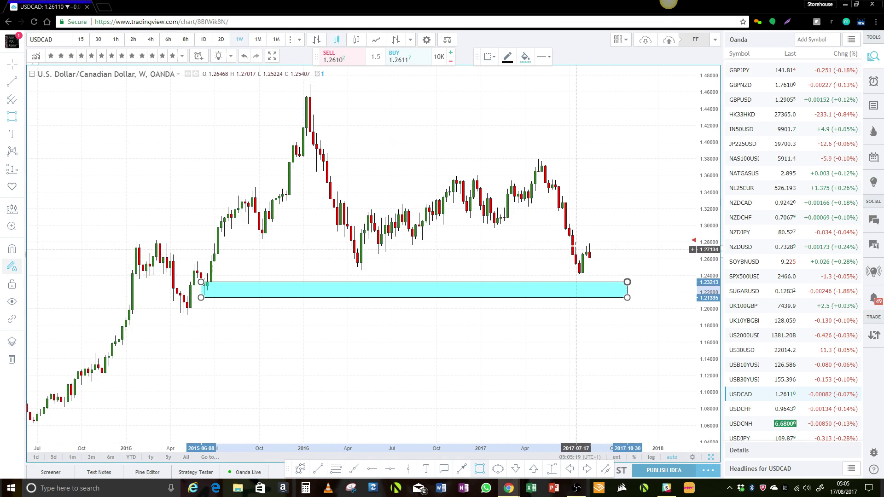
pyautogui.moveTo(570, 224); pyautogui.dragTo(634, 236)
pyautogui.moveTo(558, 197); pyautogui.dragTo(664, 207)
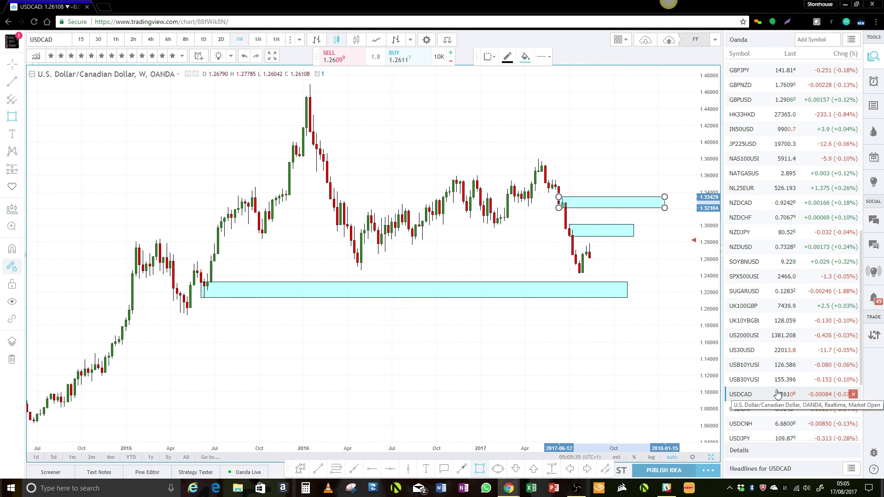
pyautogui.click(742, 438)
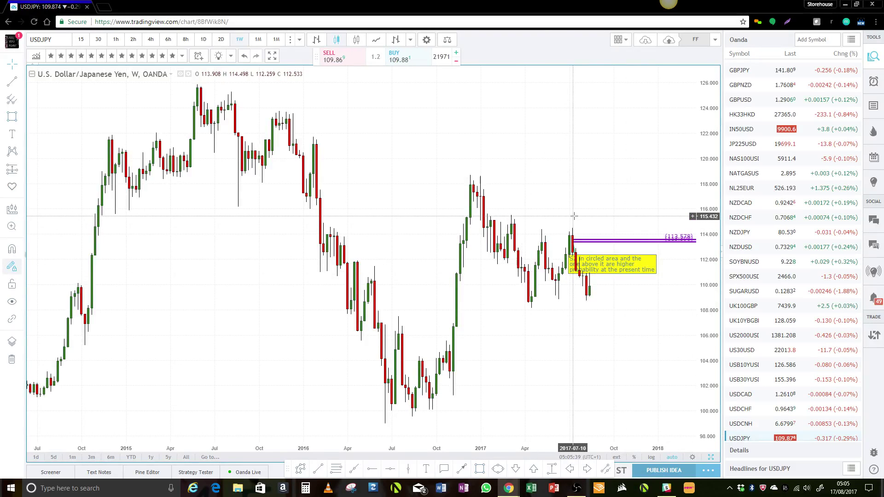
# Delete the yellow USDJPY callout and draw zones at 113–114.3 and 108.18–109.12
pyautogui.click(605, 269)
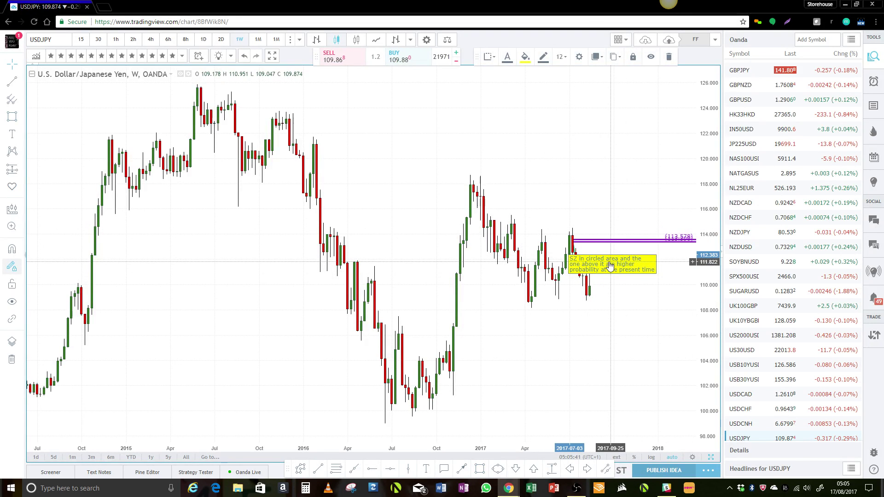
pyautogui.press('Delete')
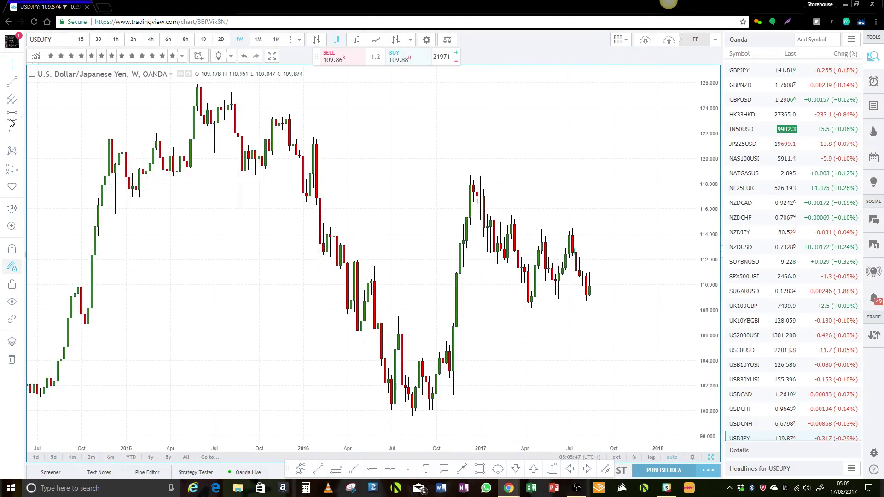
pyautogui.hotkey('alt', 'shift', 'r')
pyautogui.moveTo(535, 230); pyautogui.dragTo(644, 248)
pyautogui.moveTo(528, 296); pyautogui.dragTo(650, 307)
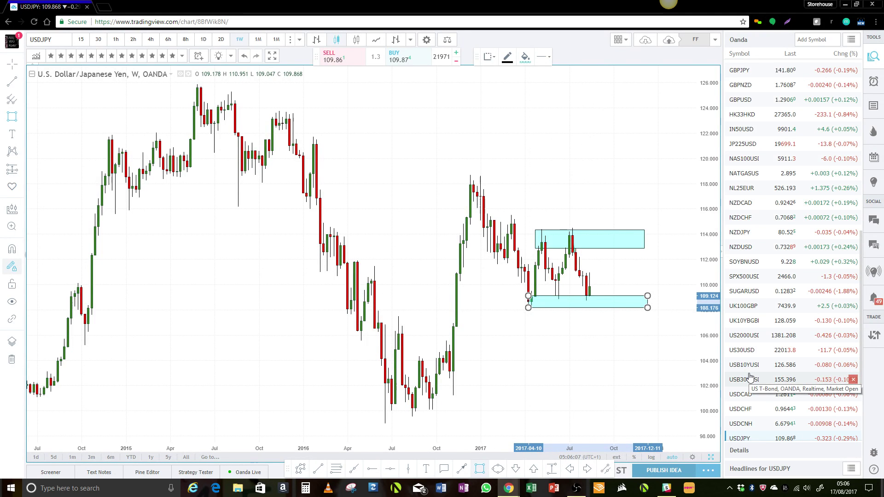
pyautogui.scroll(-3, 750, 378)
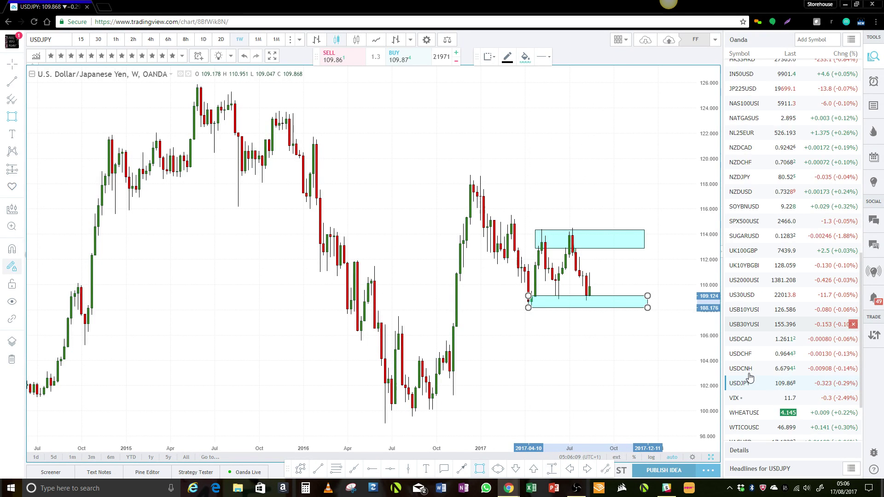
pyautogui.scroll(-3, 749, 378)
# Open the WTI oil chart and draw cyan zones near 44–47 and 49.6–51.7
pyautogui.click(750, 378)
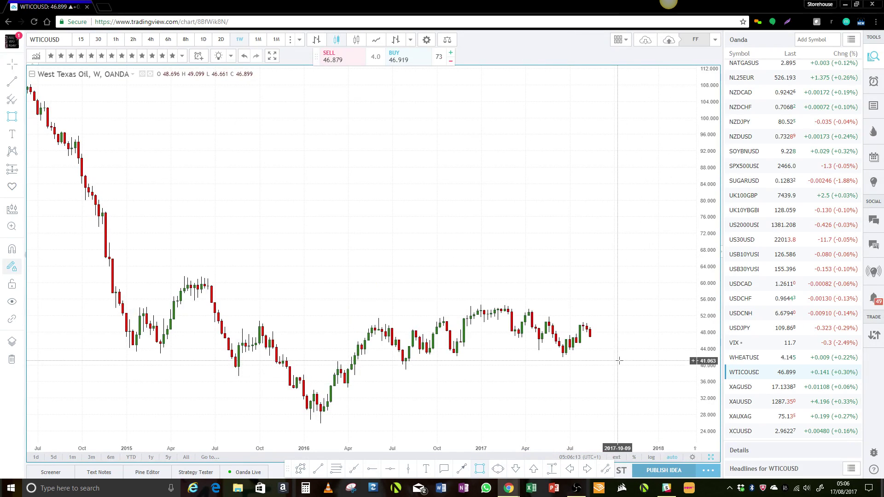
pyautogui.scroll(3, 618, 360)
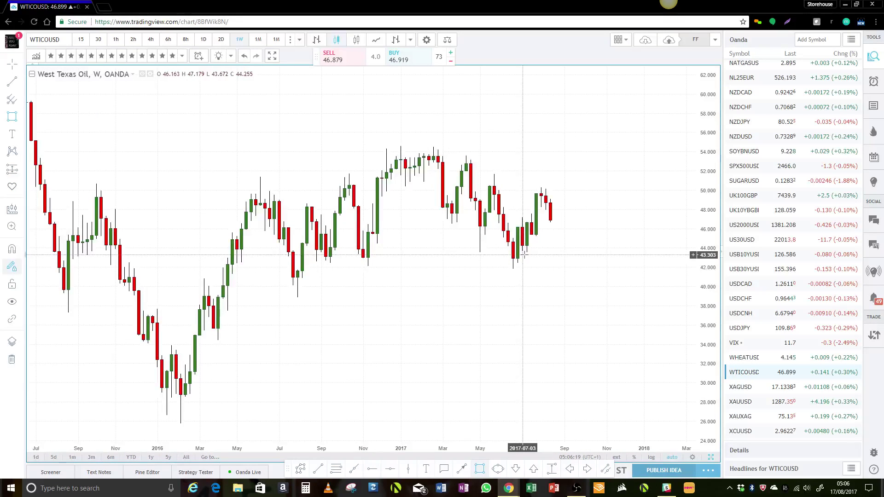
pyautogui.moveTo(522, 251); pyautogui.dragTo(590, 222)
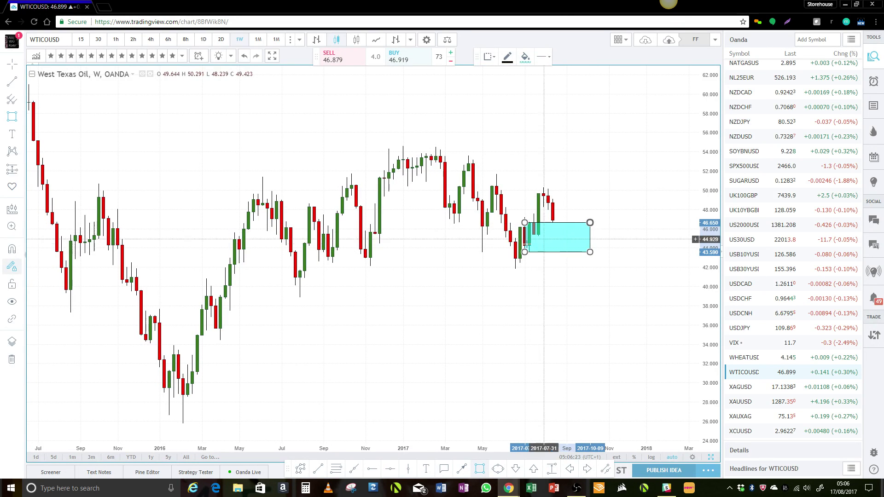
pyautogui.moveTo(495, 174); pyautogui.dragTo(581, 194)
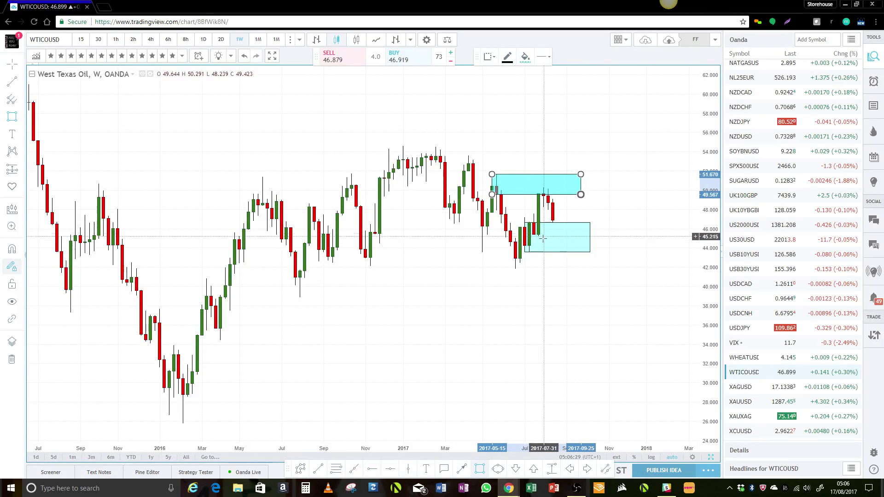
# Draw a large range box spanning roughly 40.5–54.2 over the 2016–2017 range
pyautogui.scroll(-2, 351, 227)
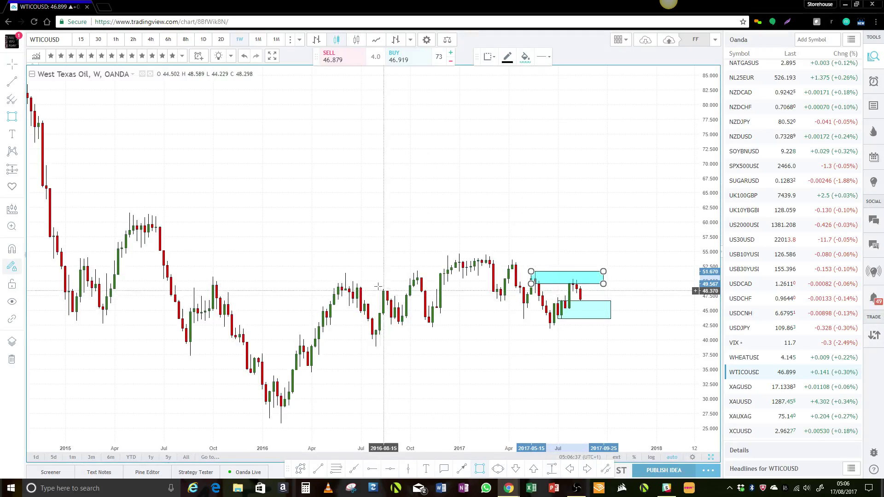
pyautogui.click(330, 256)
pyautogui.click(477, 301)
pyautogui.moveTo(477, 301); pyautogui.dragTo(637, 336)
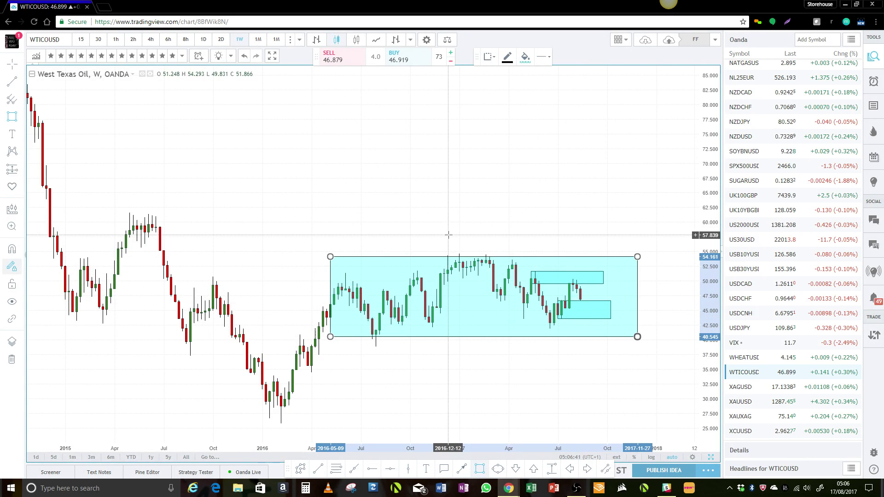